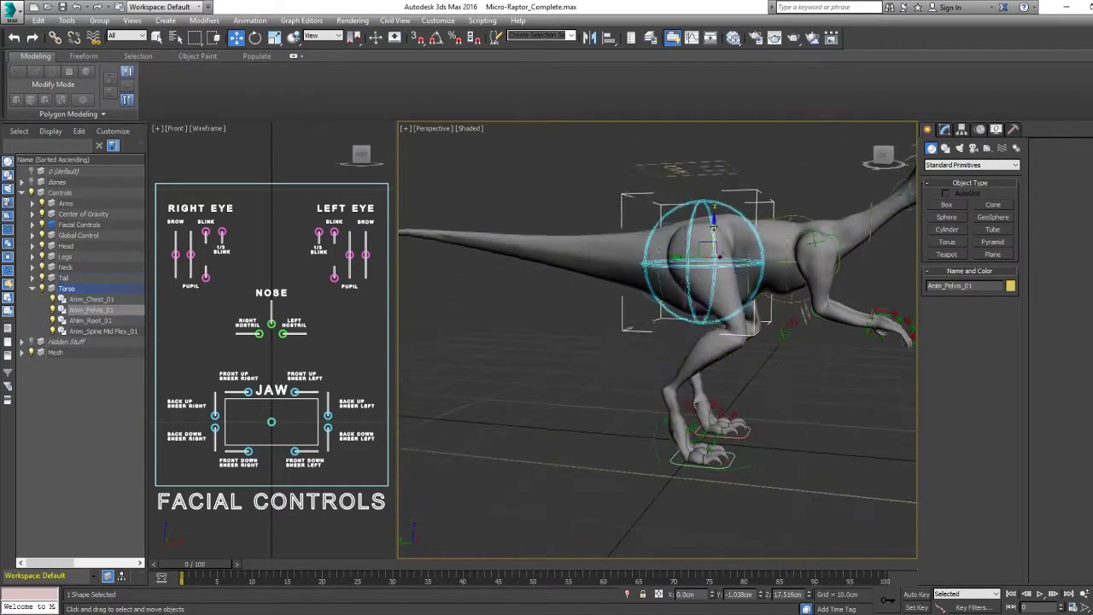
Step: Switch to Rotate and select the raptor's Anim_Root_01 control
key(e)
click(660, 454)
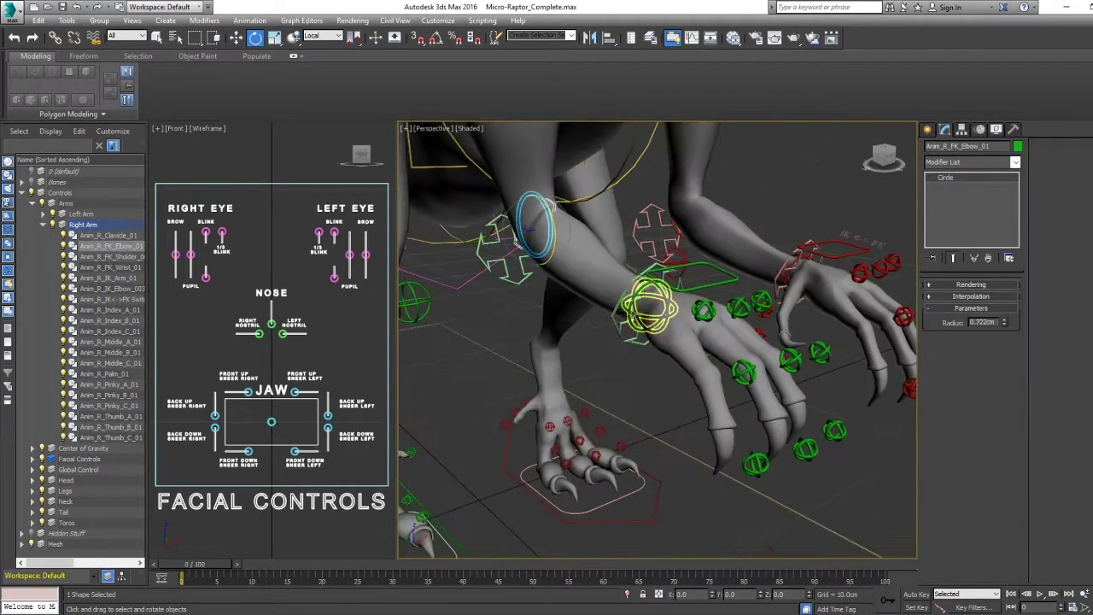
Step: Rotate the raptor's wrist control about 57 degrees on Y to bend the hand
drag(722, 254, 666, 422)
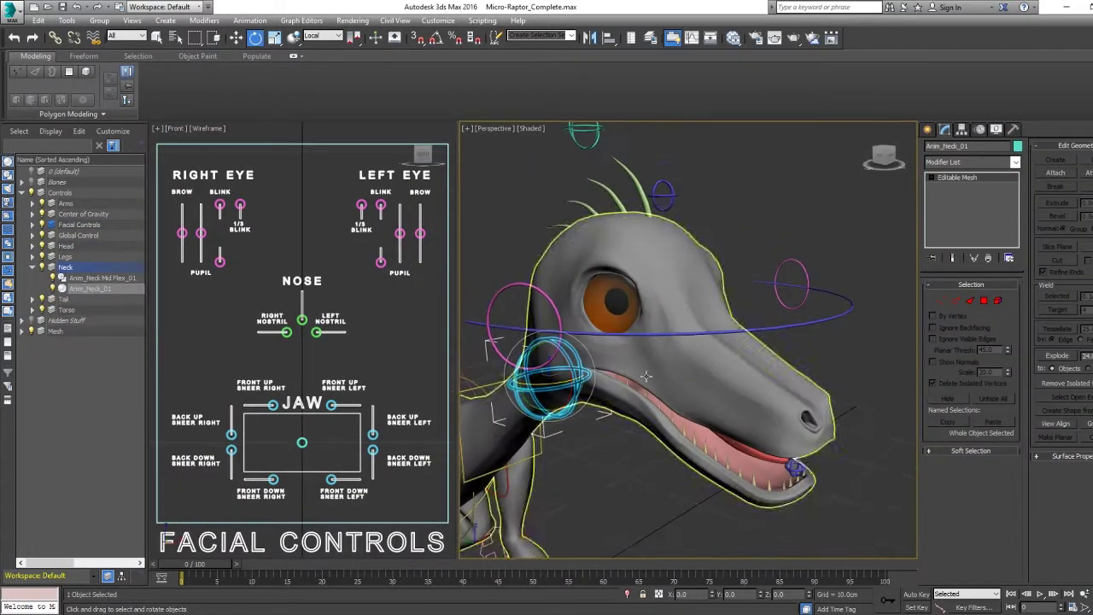
Step: Set the reference coordinate system to Parent, move the jaw control up and right, and select the Front Sneer_04 knob
click(323, 36)
click(331, 73)
drag(314, 424, 373, 399)
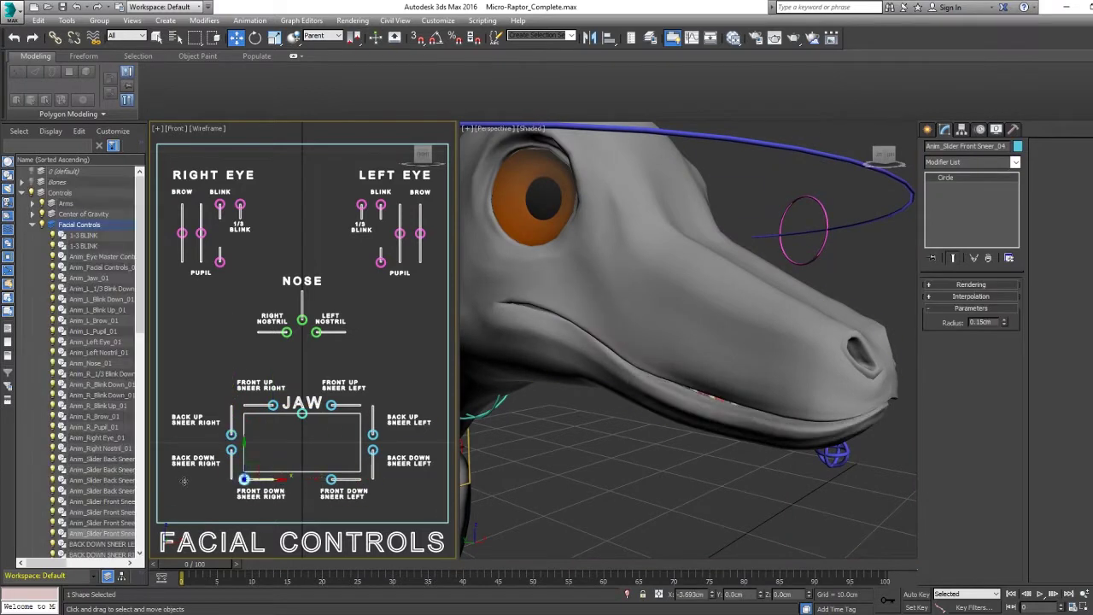
click(271, 478)
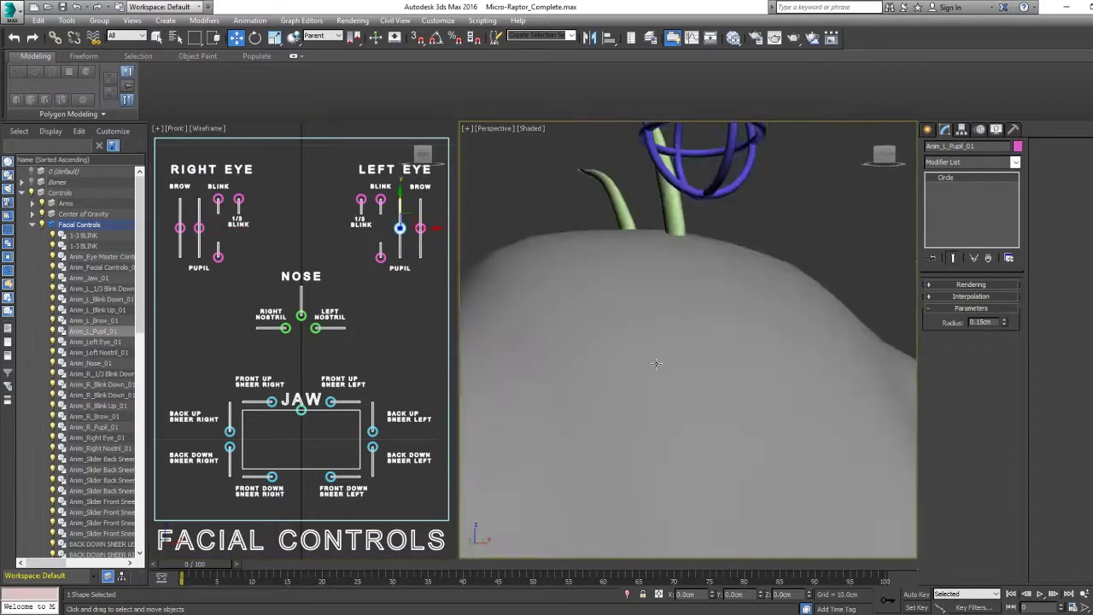
Step: Slide the Front Down Sneer Left knob 1.0cm in X to reshape the raptor's mouth
drag(331, 476, 391, 462)
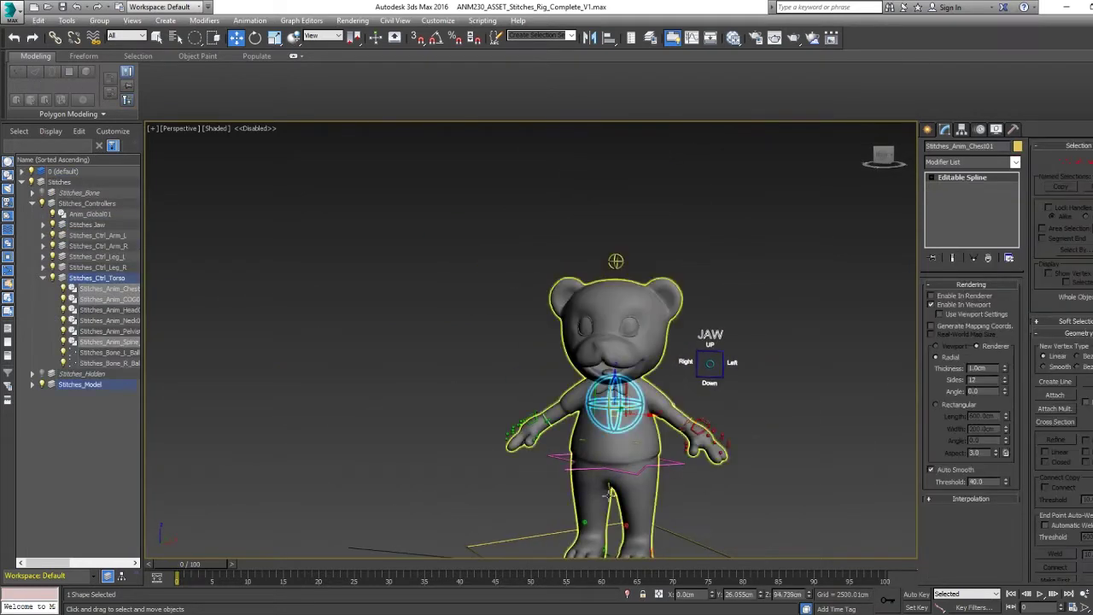
Step: Dismiss the Freeze Transforms prompt and rotate the bear's left thumb knuckle control
click(623, 385)
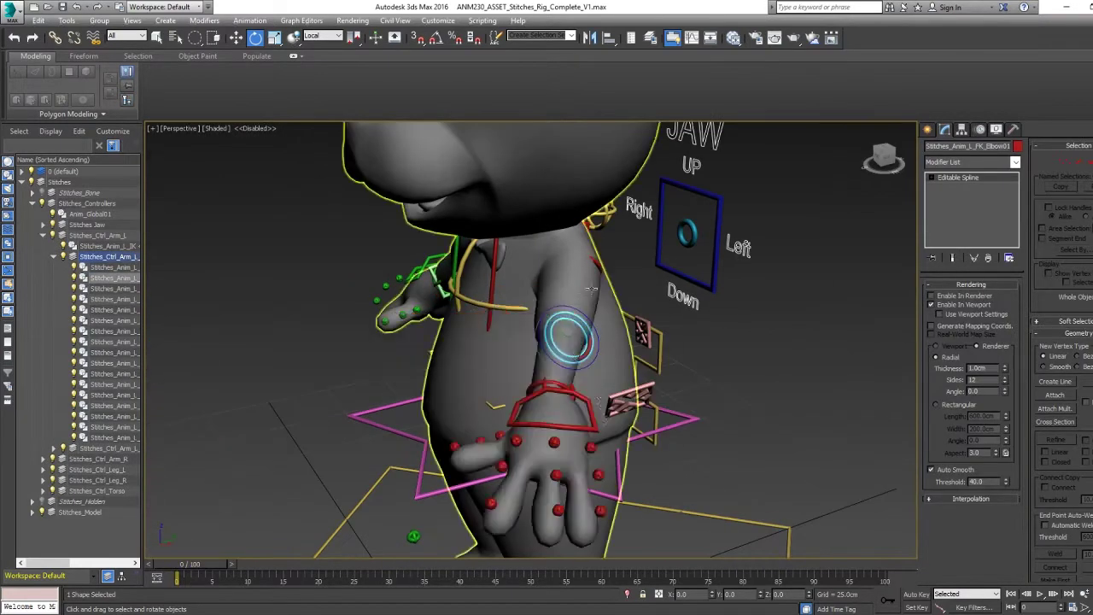
alt+middle_drag(590, 288, 598, 360)
drag(641, 430, 652, 435)
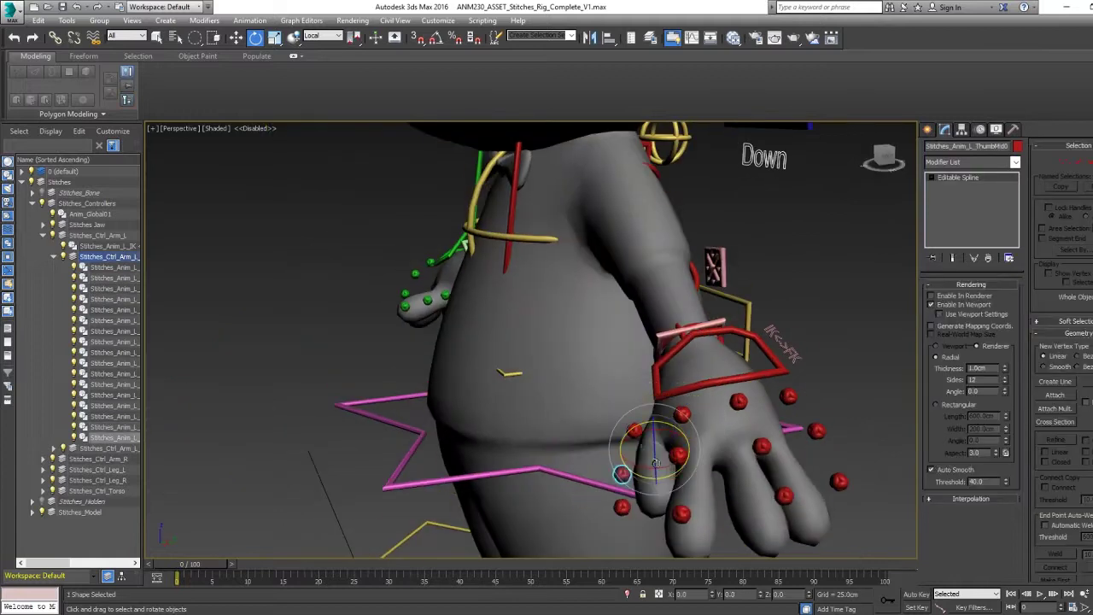